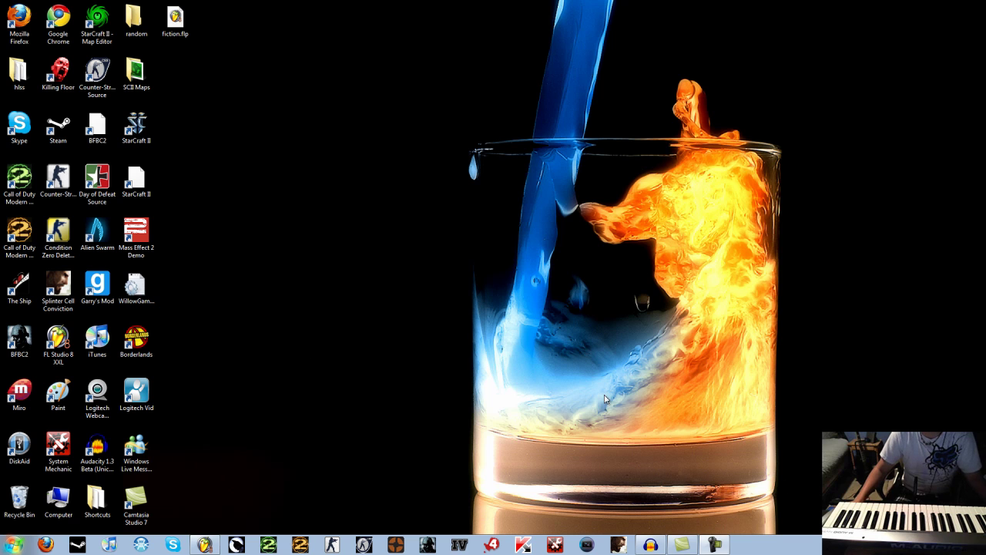
Switch to FL Studio, open its MIDI settings and move the settings window to the middle of the workspace.
left_click(203, 545)
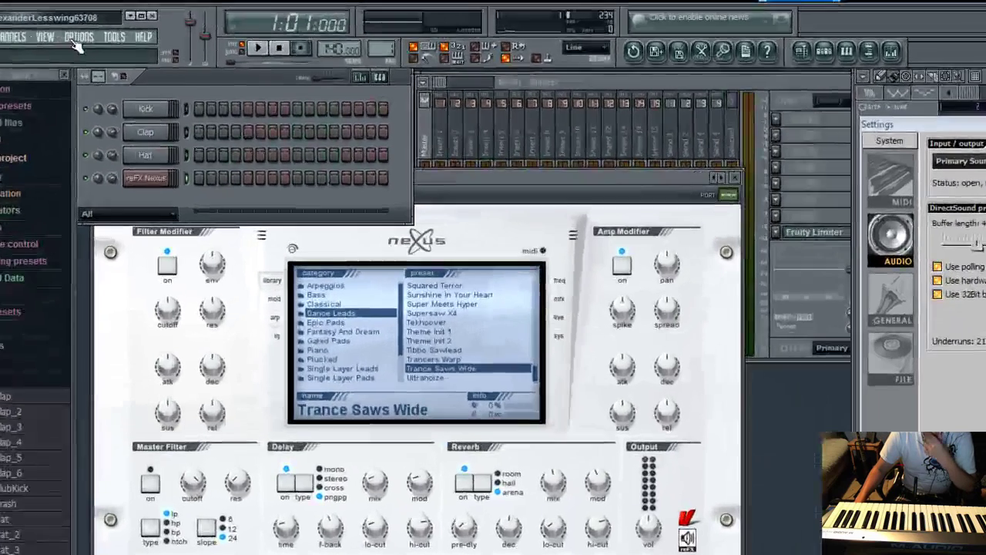
left_click(78, 38)
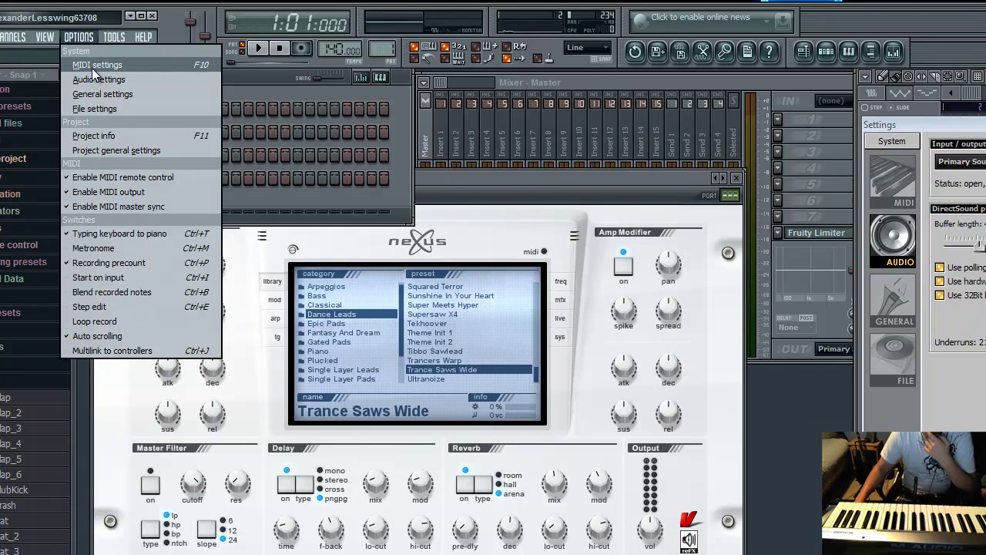
left_click(95, 66)
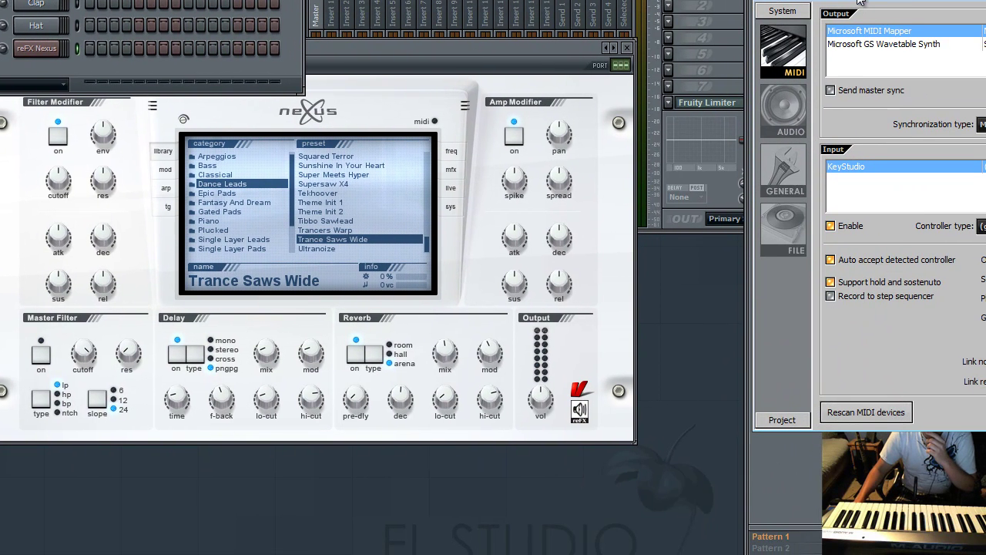
left_click_drag(875, 15, 400, 68)
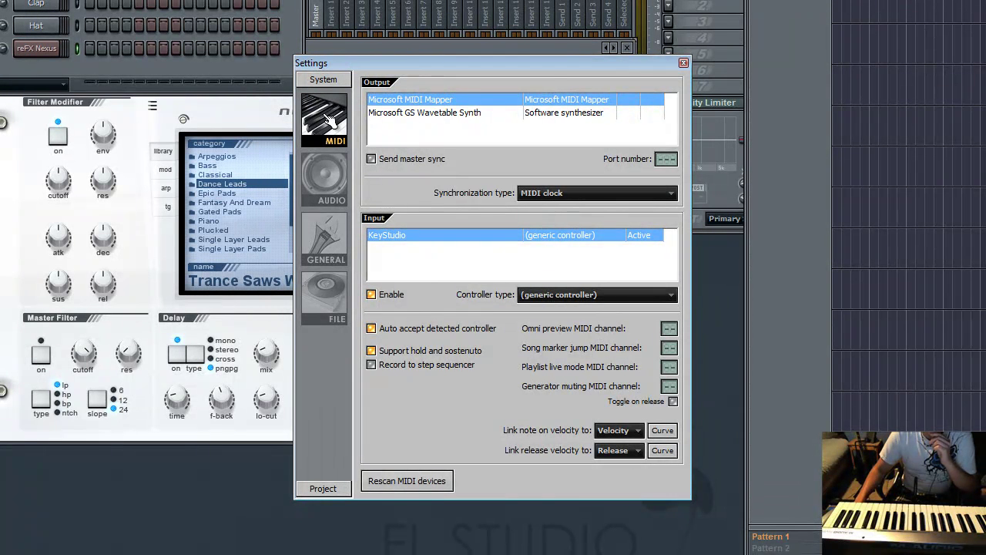
Glance at the Audio and General settings, return to the MIDI settings and rescan for connected MIDI devices.
left_click(326, 176)
left_click(333, 231)
left_click(327, 121)
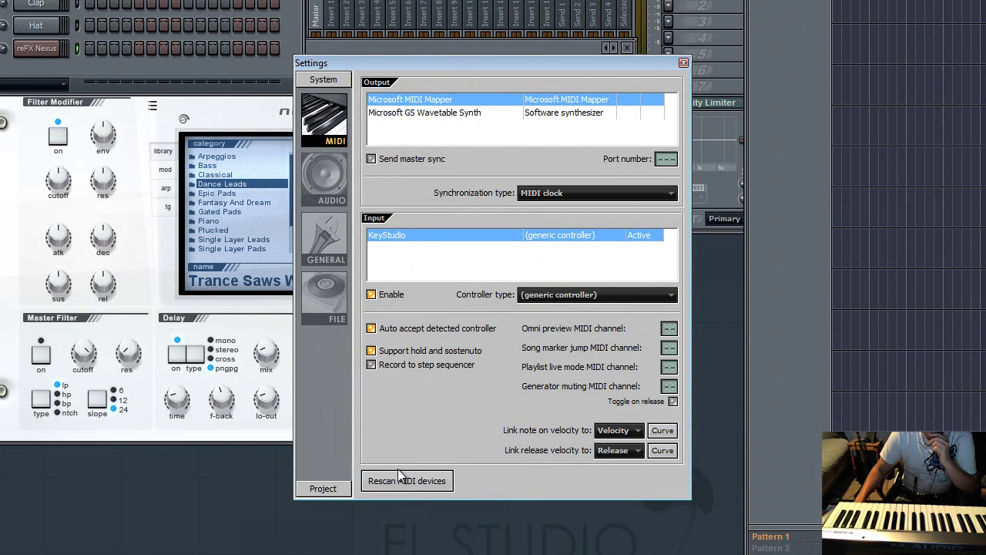
left_click(433, 482)
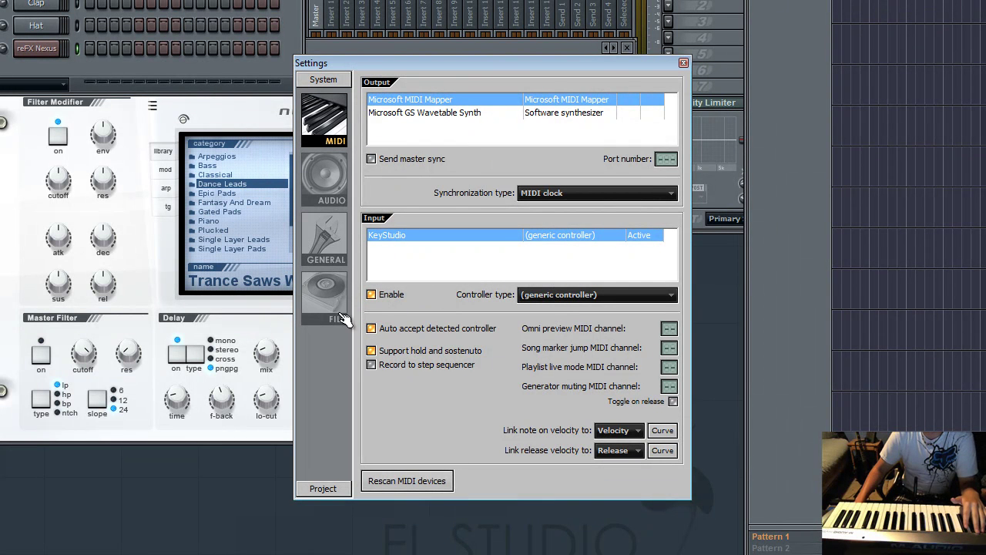
Set the audio buffer length to 128 samples (3 ms), move the settings window off the Nexus synth and lower the synth's output volume.
left_click(325, 180)
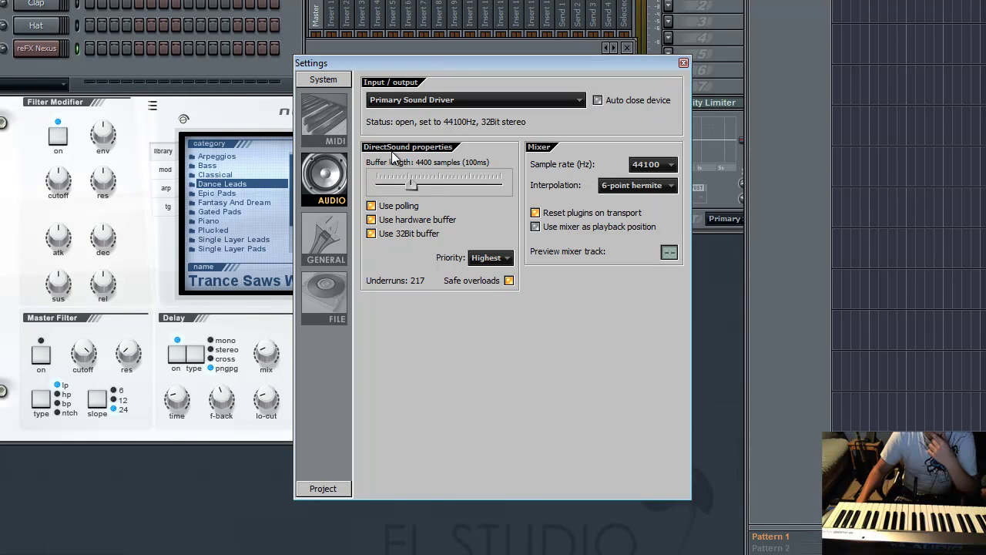
left_click_drag(419, 198, 356, 202)
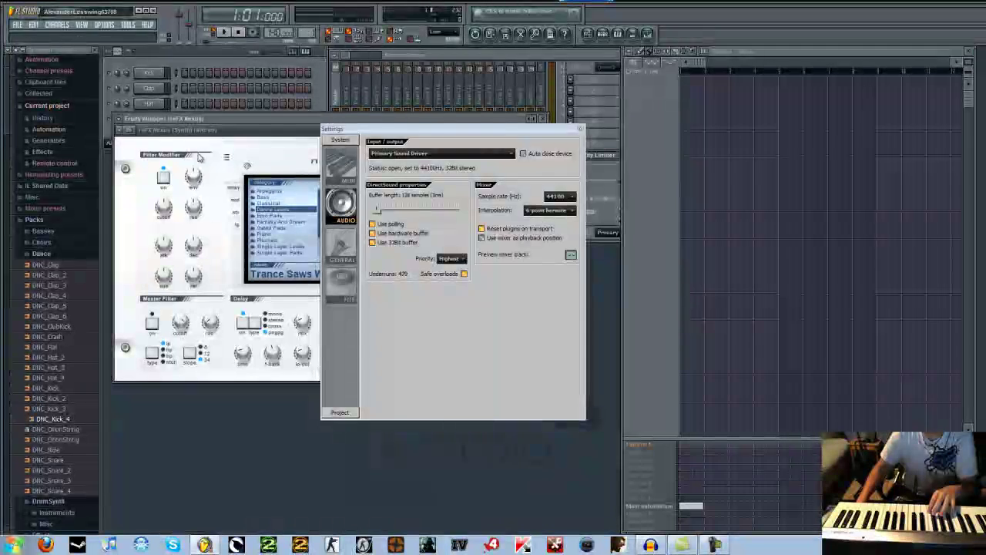
left_click_drag(409, 136, 735, 68)
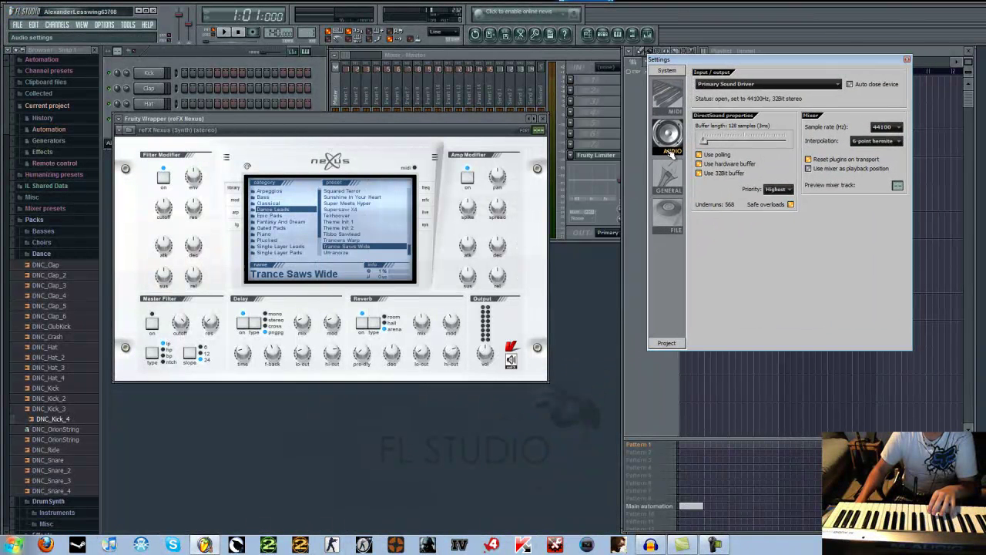
left_click_drag(485, 353, 487, 391)
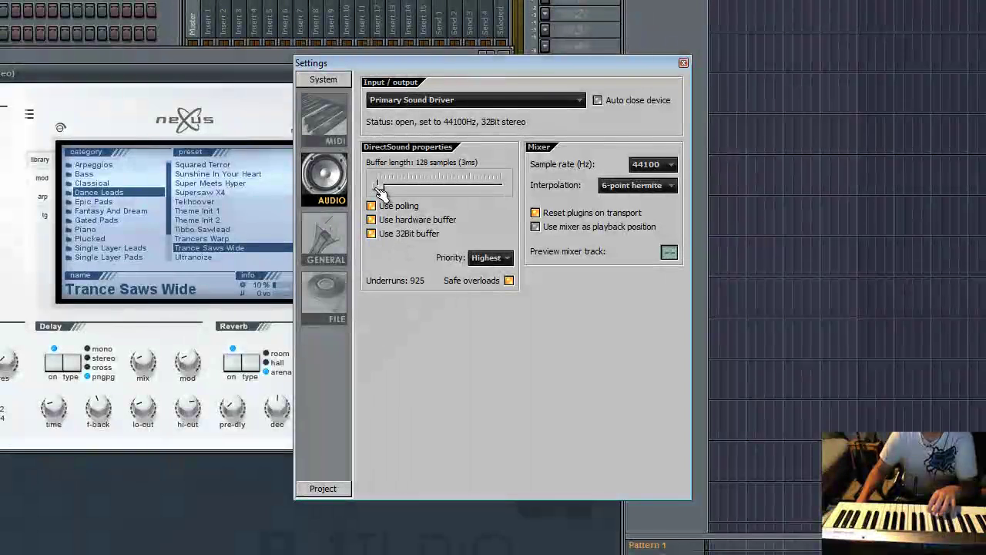
Try audio buffer lengths of 4400 and 1728 samples, and settle on 2560 samples (59 ms).
left_click_drag(379, 189, 414, 195)
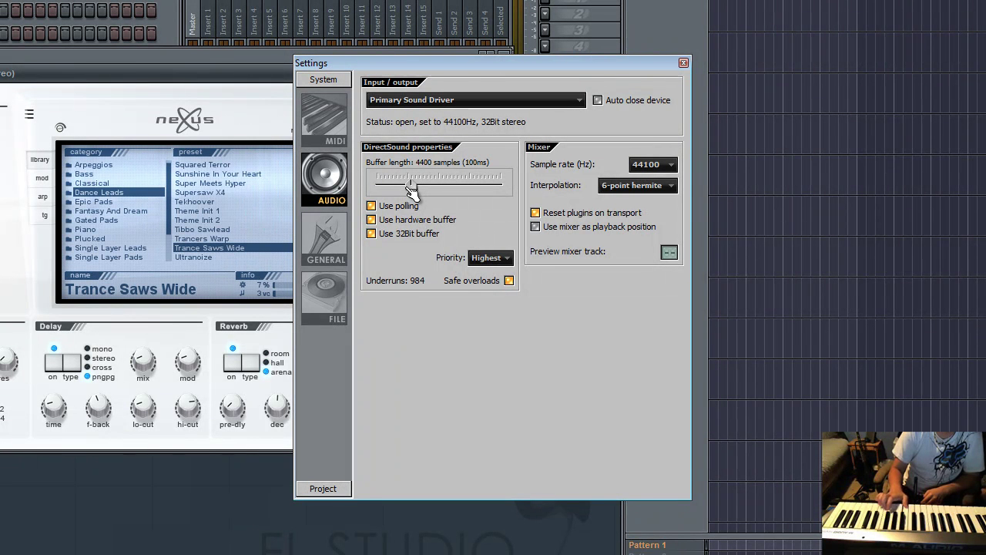
left_click_drag(411, 189, 391, 188)
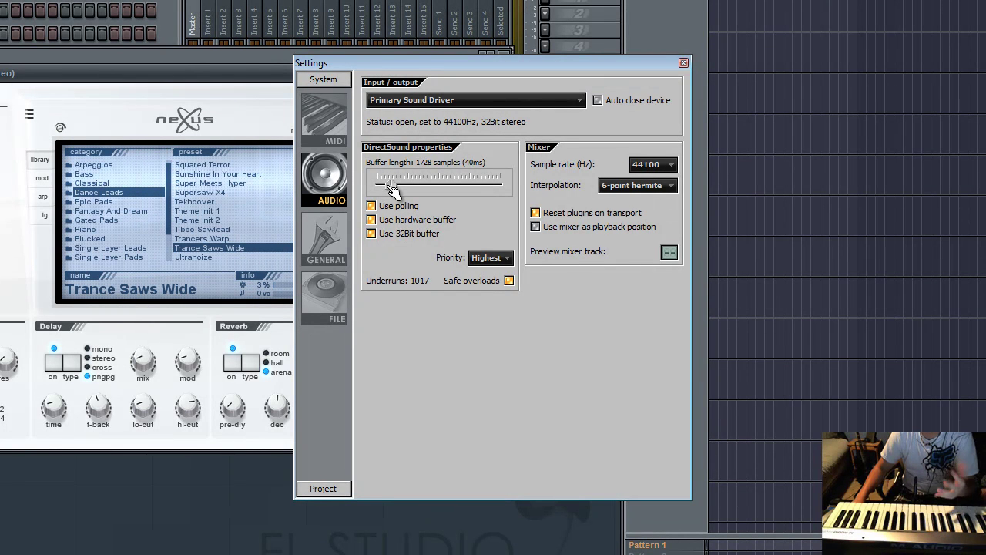
left_click_drag(392, 188, 397, 190)
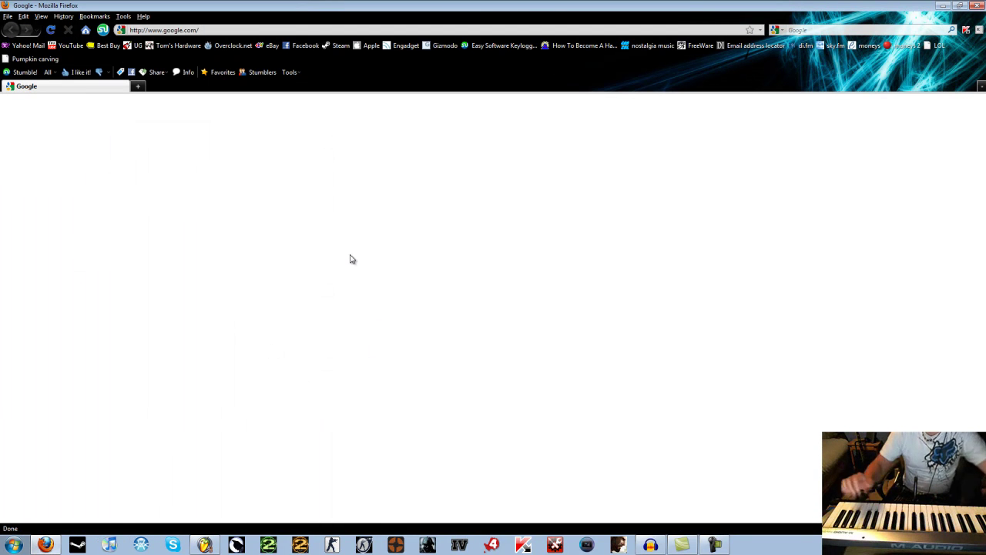
Search Google in Firefox for asio4all and open the official ASIO4ALL driver website.
type("as")
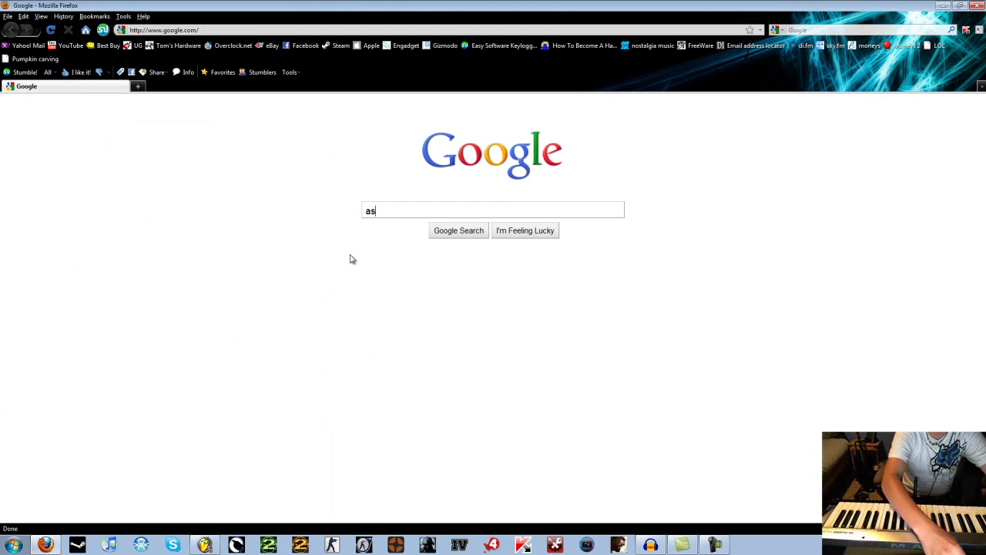
type("io4all")
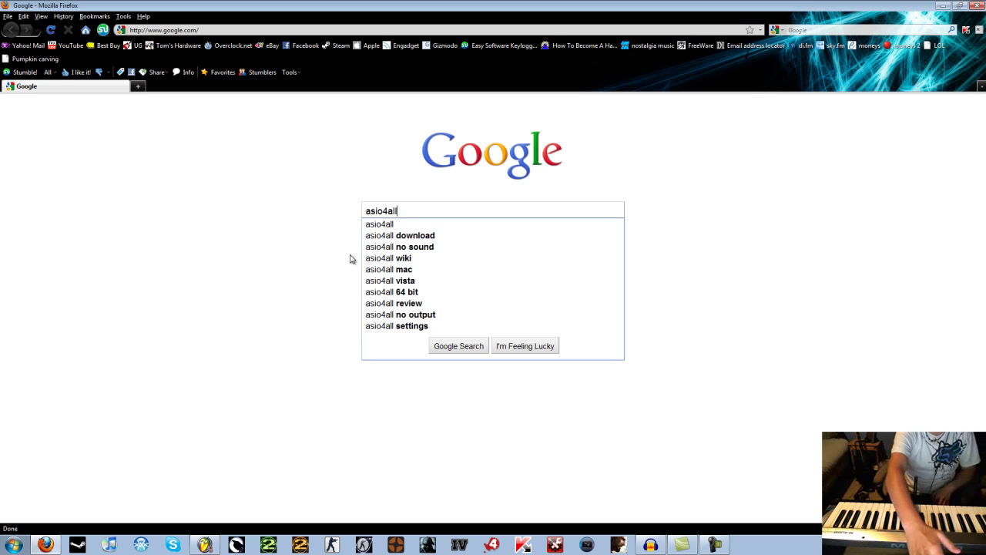
key("Return")
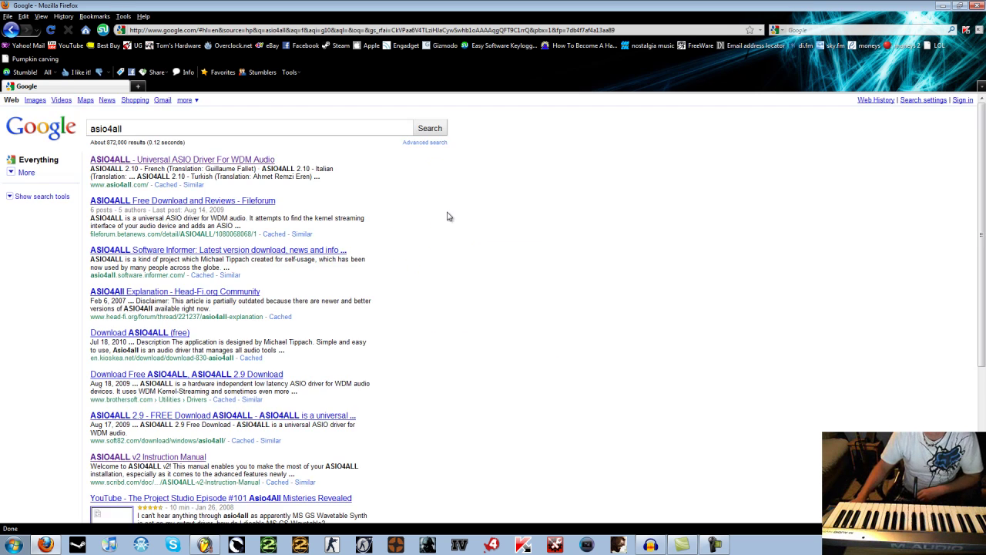
left_click(243, 160)
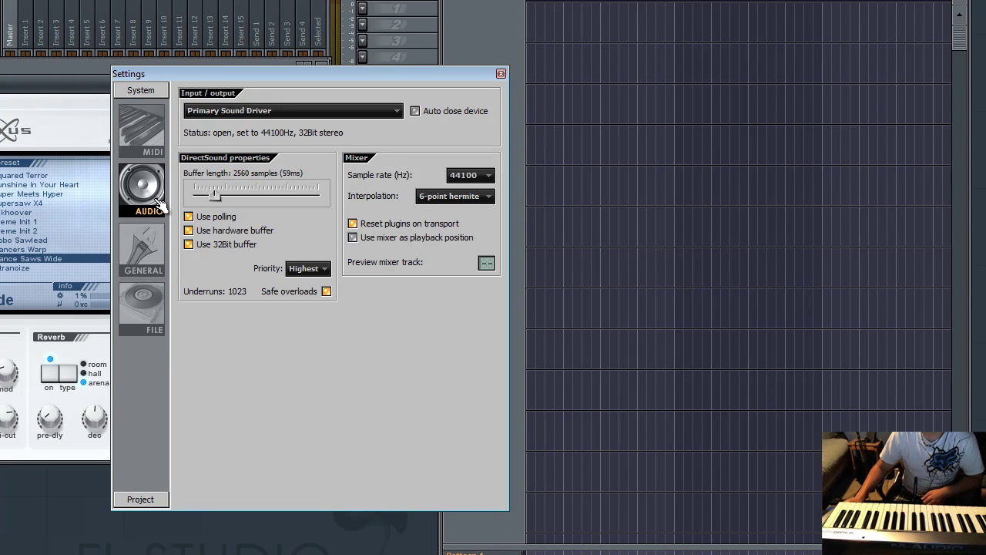
Back in FL Studio, review the audio device list and the General, File, MIDI and Audio settings, and close the settings window.
left_click(254, 112)
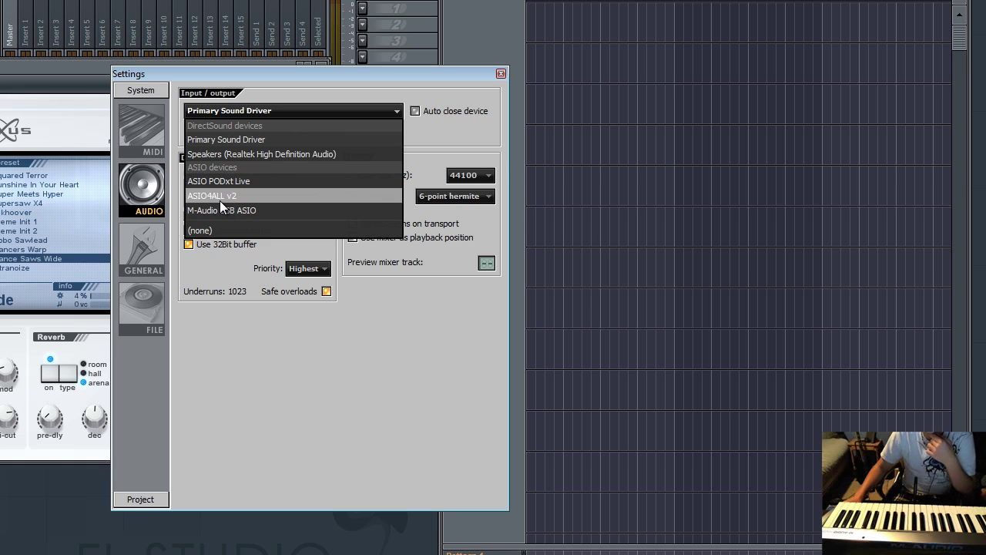
left_click(389, 354)
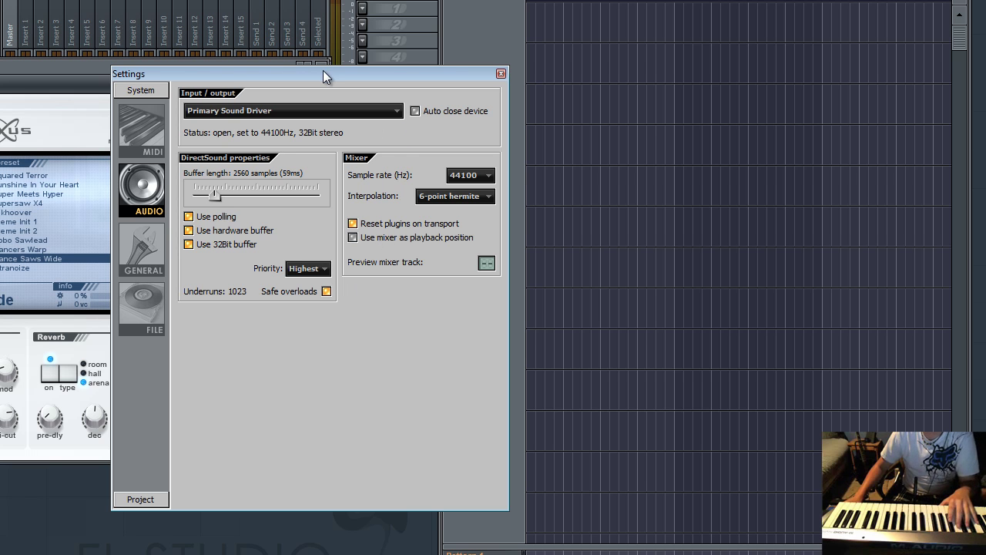
left_click_drag(321, 78, 616, 67)
left_click(450, 245)
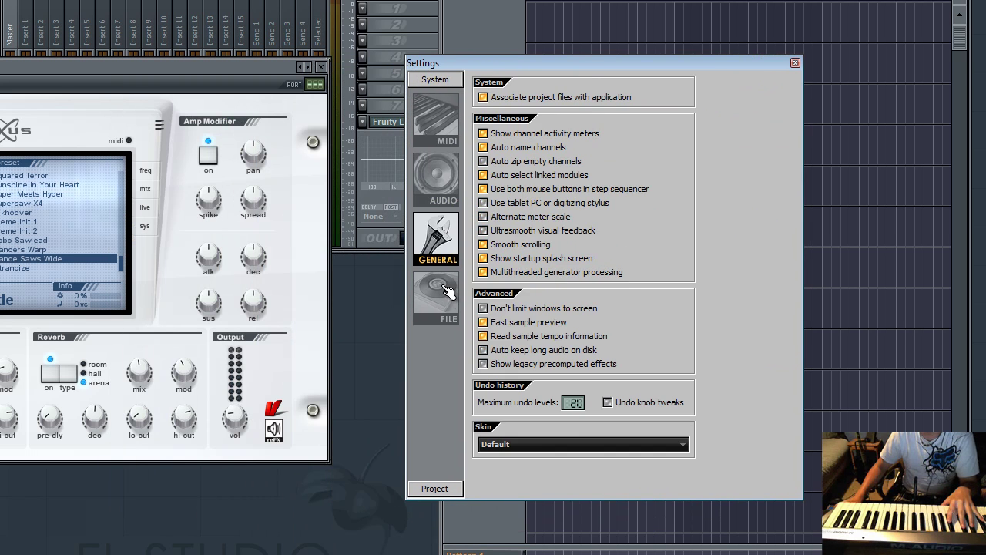
left_click(448, 290)
left_click(442, 142)
left_click(441, 181)
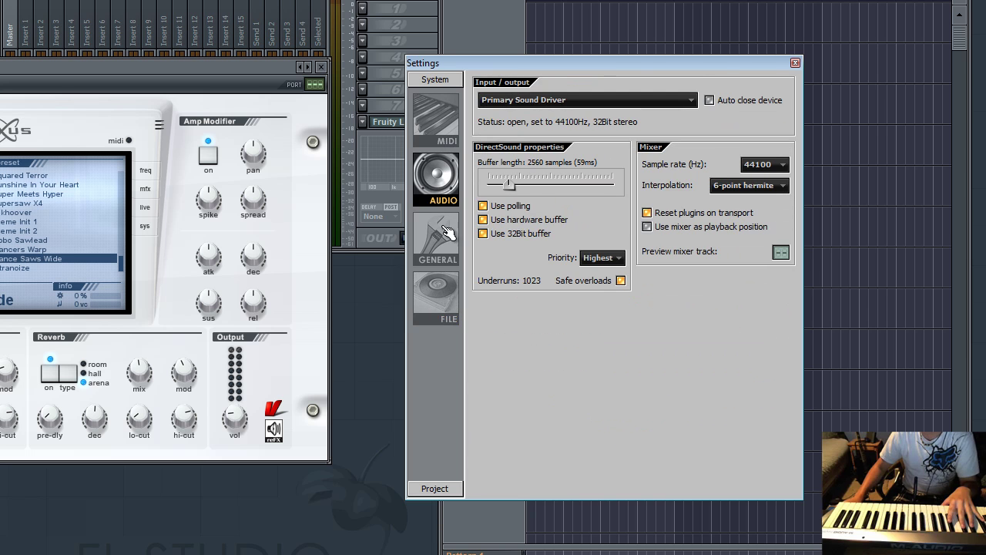
left_click(439, 136)
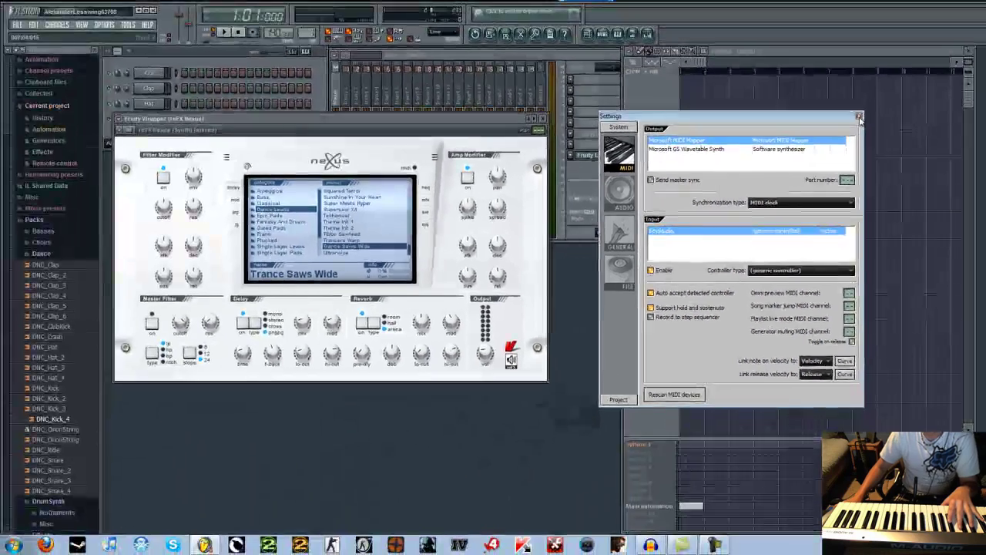
left_click(795, 63)
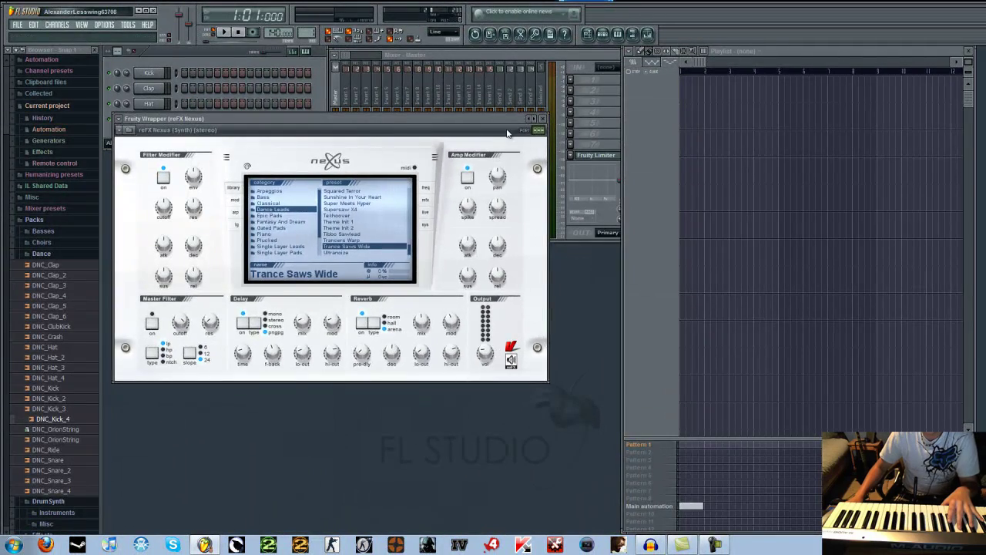
Move the Nexus window clear of the channel list and audition the Hat, Clap, Kick and reFX Nexus channels.
left_click_drag(505, 122, 713, 178)
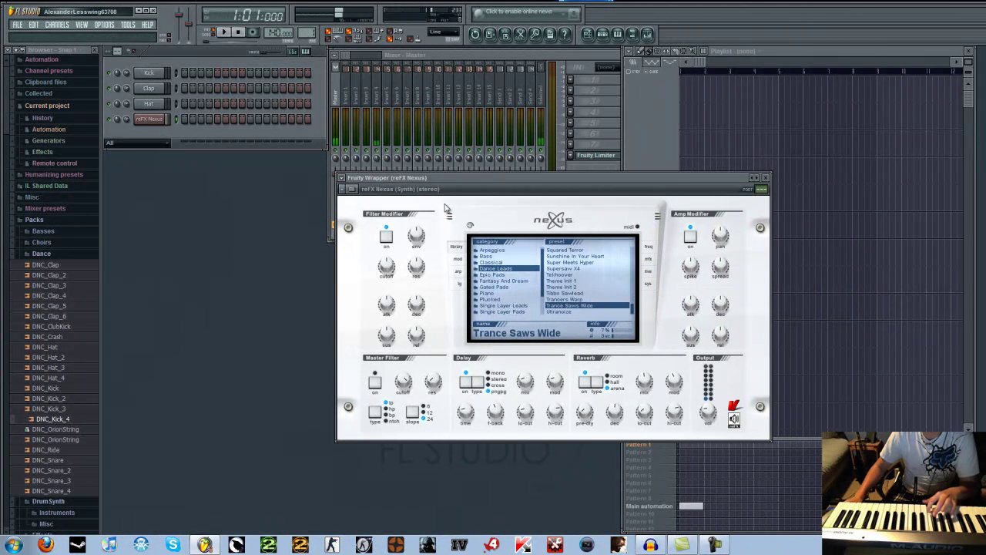
left_click(148, 108)
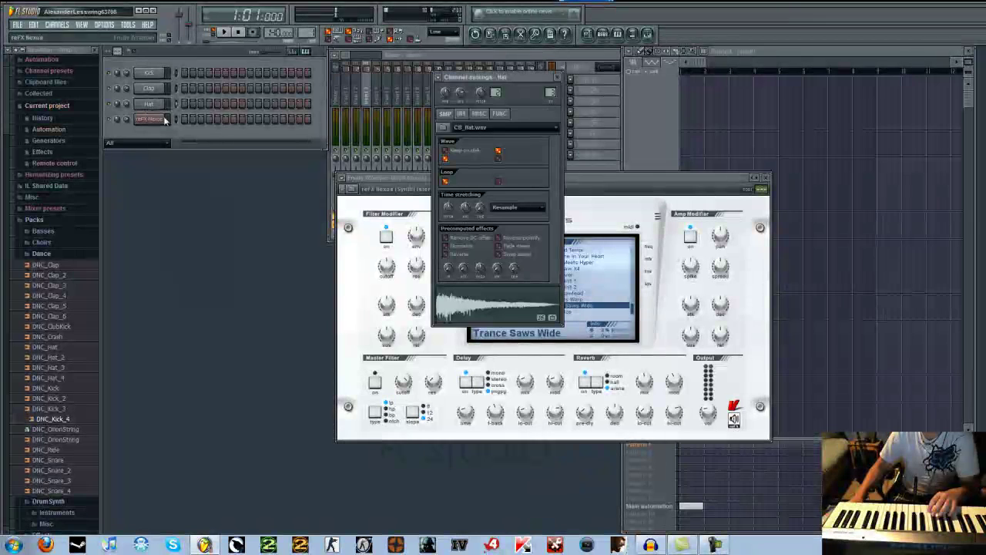
left_click(152, 88)
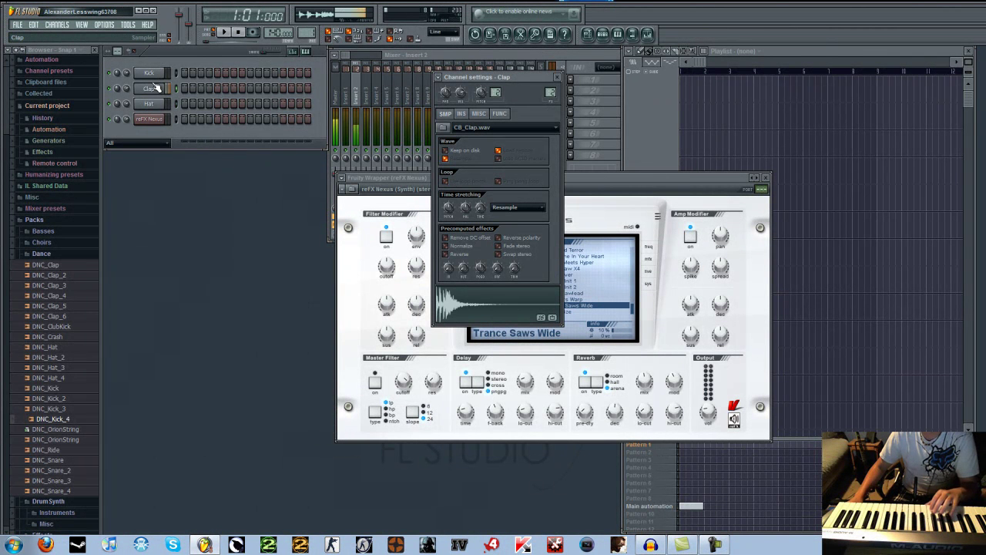
left_click(154, 77)
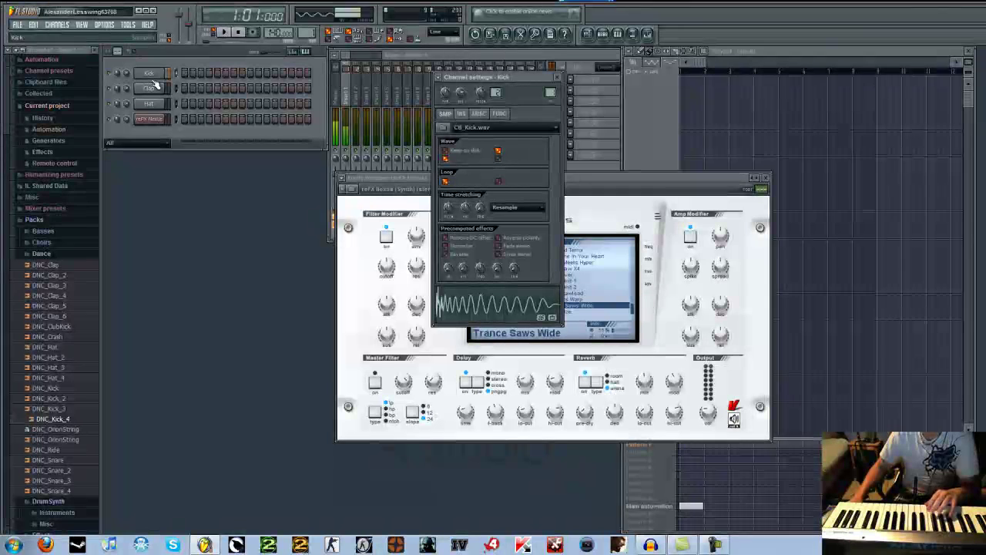
left_click(149, 119)
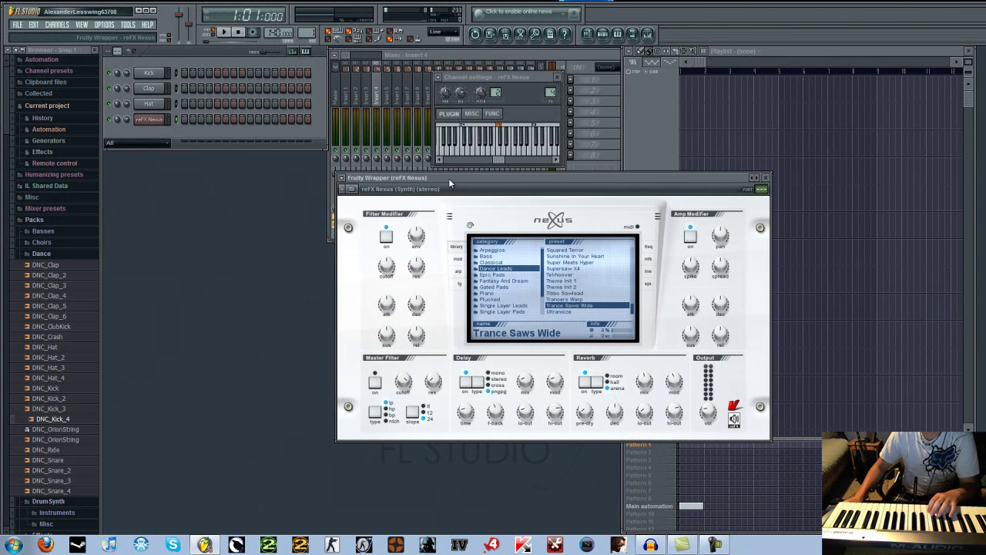
In Nexus, try the Attack Lead 4 preset from Single Layer Leads, and load Detuned Lead 8 from the same category.
left_click_drag(448, 178, 348, 183)
scroll(406, 287, "down", 2)
left_click(406, 286)
left_click(493, 281)
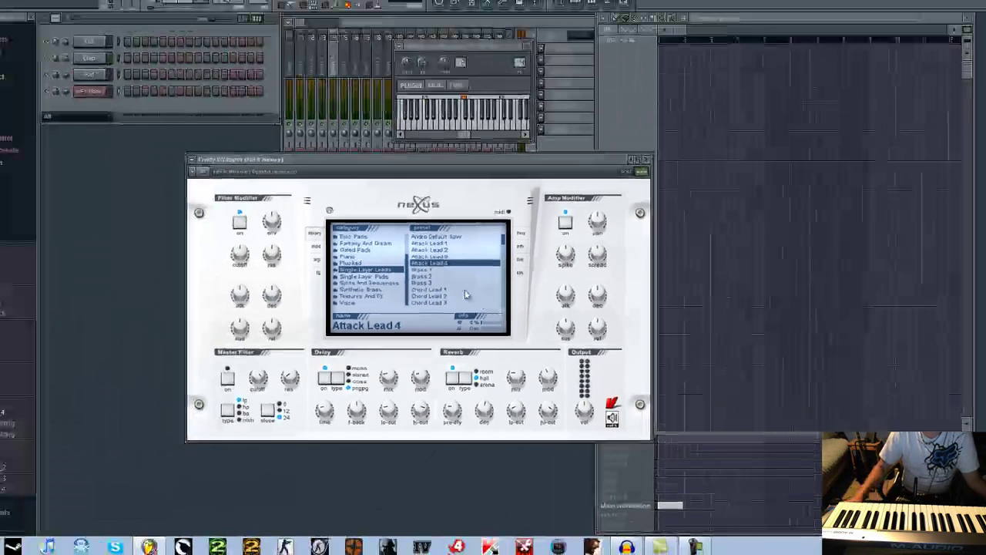
scroll(239, 196, "down", 5)
left_click(486, 299)
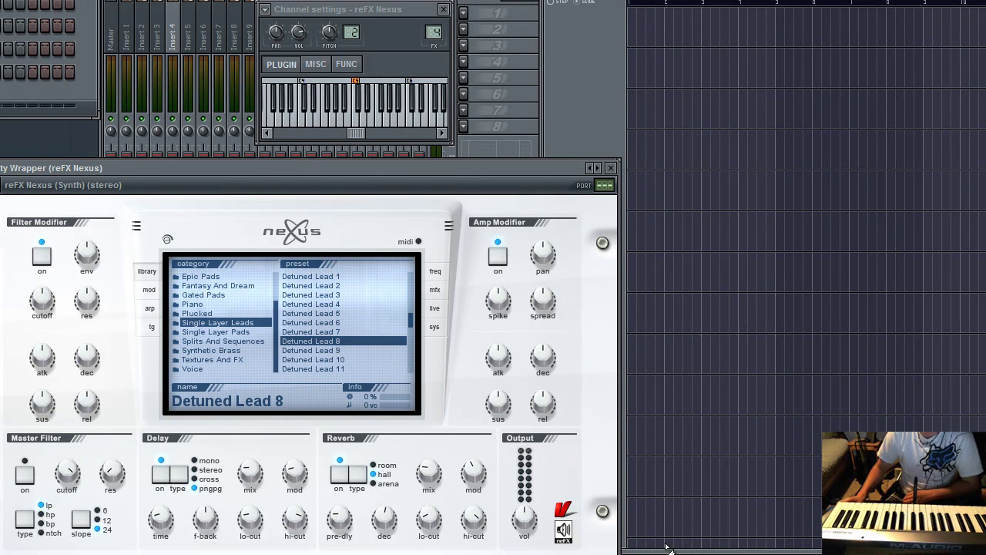
Reposition the Nexus window, load the Theme Init 1 preset from the Dance Leads category, and close Nexus.
left_click_drag(322, 163, 242, 113)
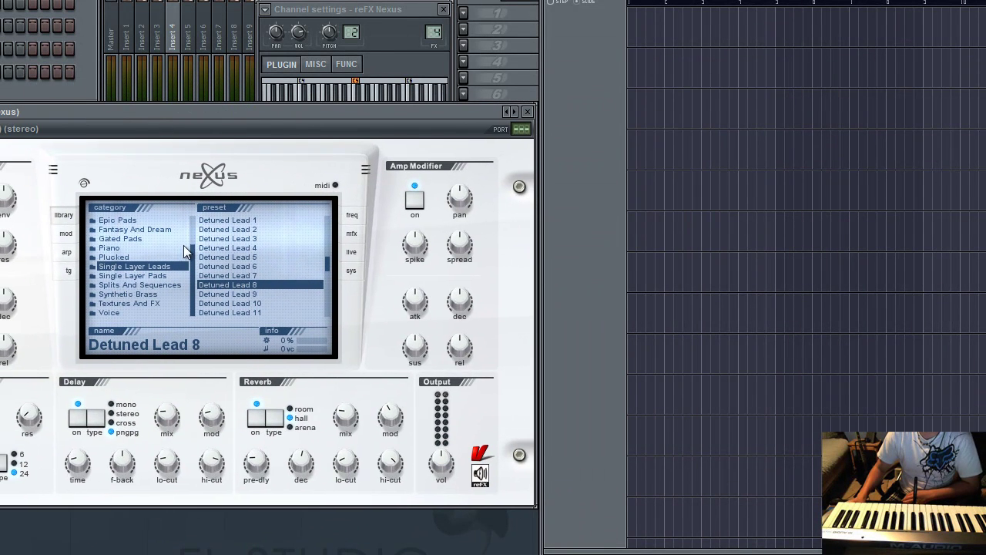
left_click_drag(118, 107, 133, 186)
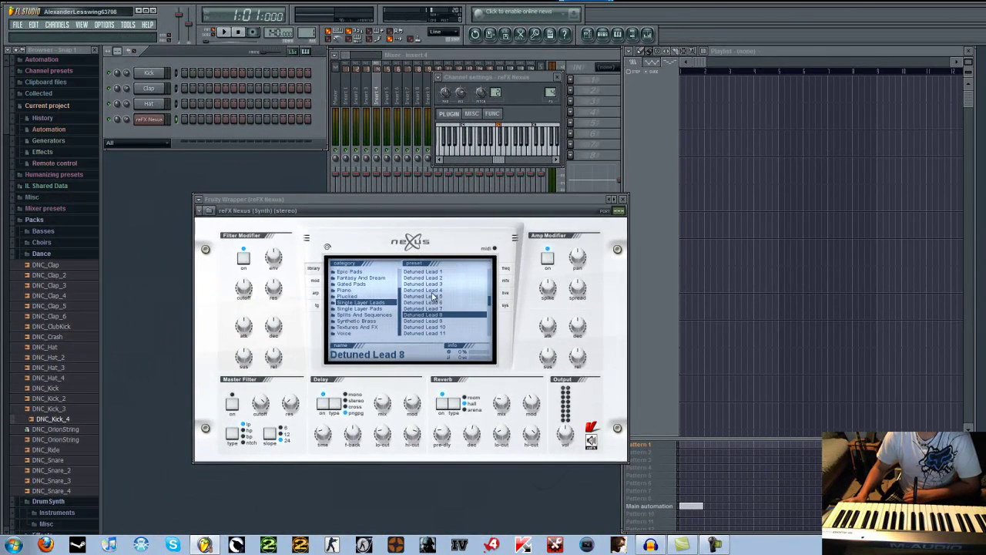
scroll(433, 322, "down", 5)
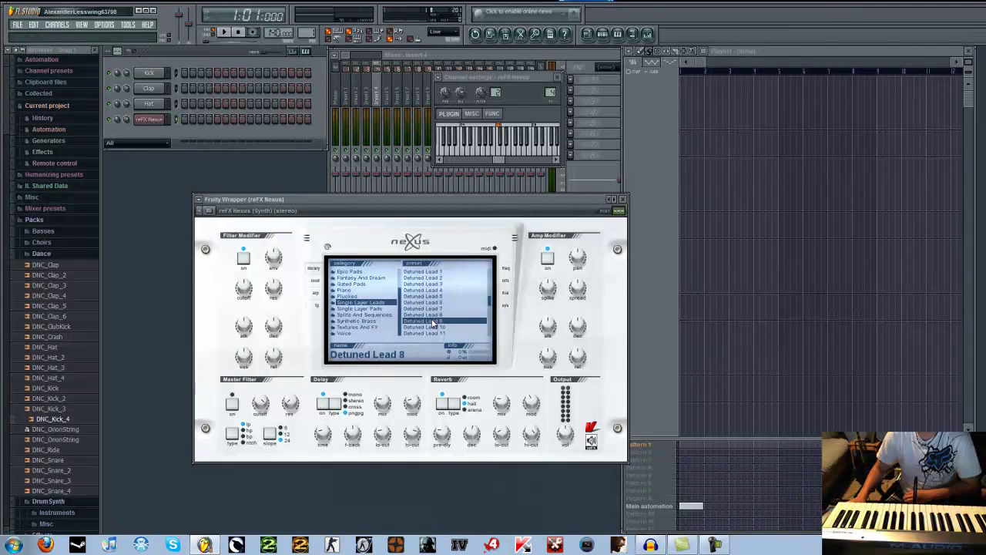
left_click(352, 284)
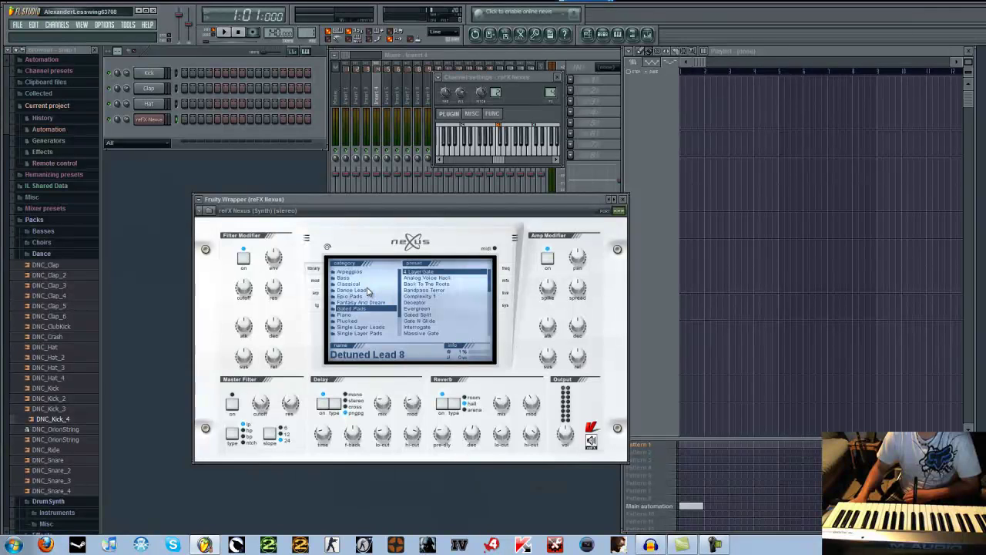
left_click(352, 290)
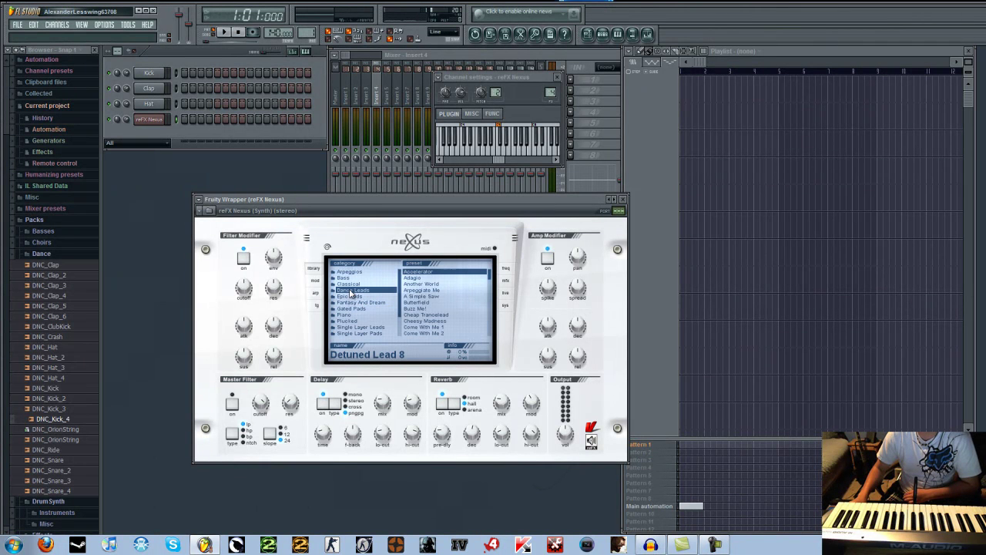
scroll(436, 308, "down", 10)
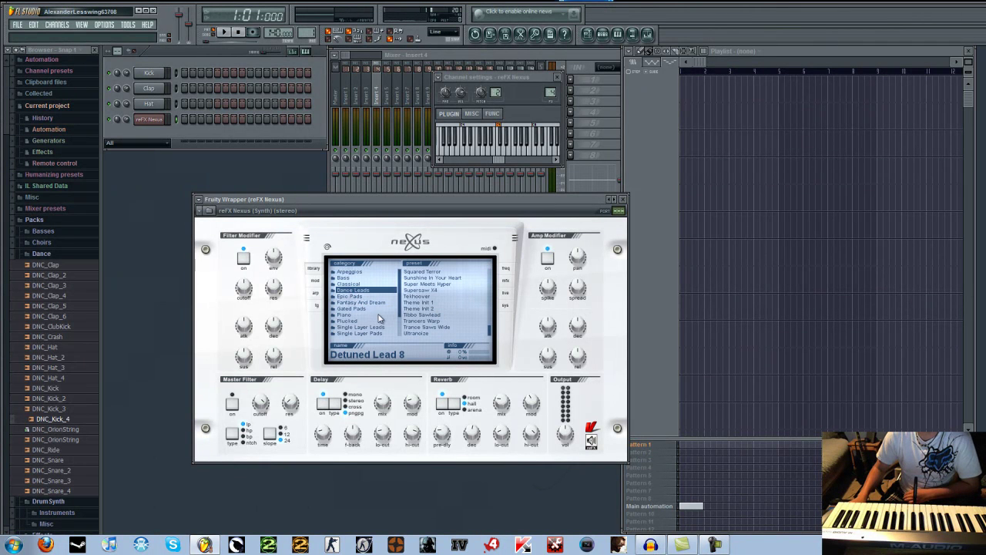
left_click(428, 301)
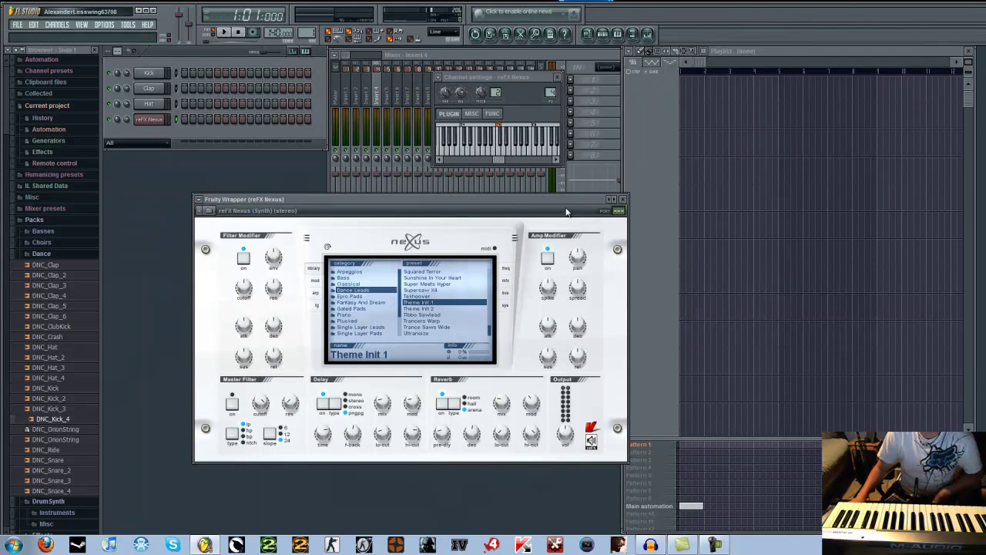
left_click(622, 199)
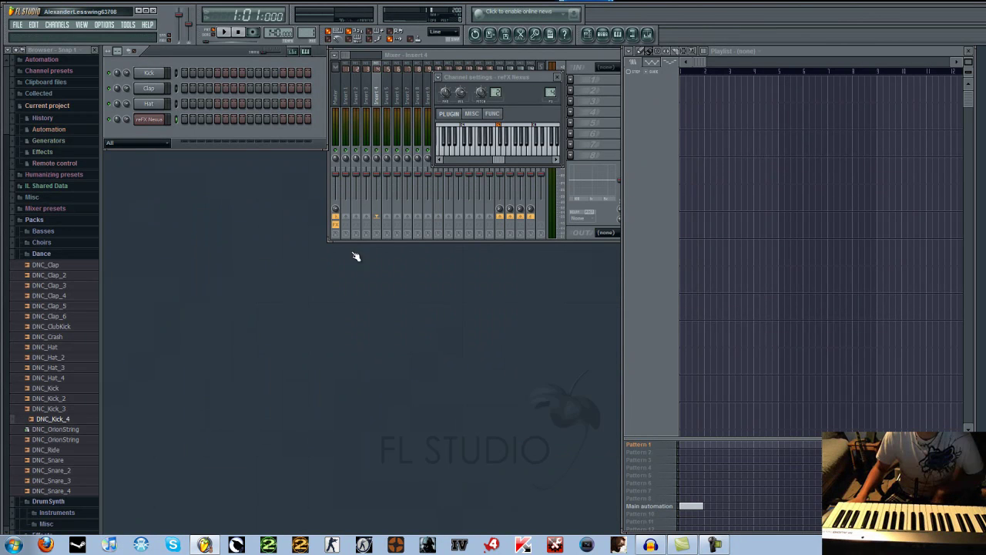
Arm recording, record a melody of about eight bars on the reFX Nexus channel, and stop the transport.
left_click(254, 33)
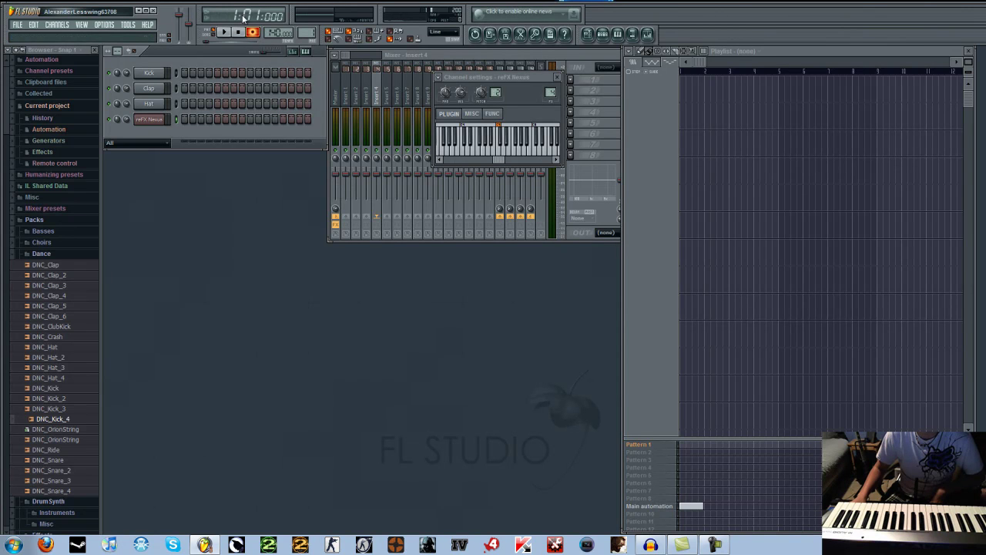
left_click(225, 33)
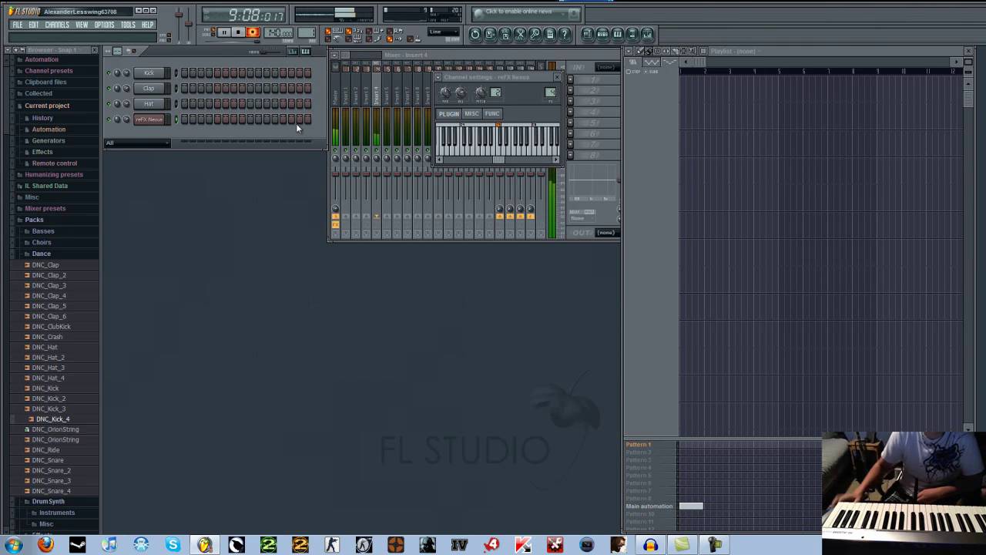
left_click(238, 32)
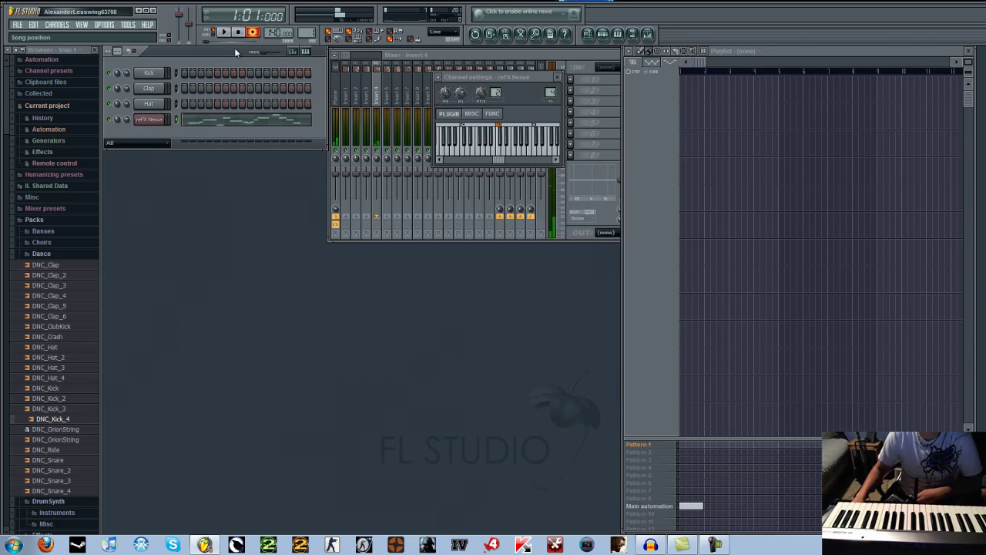
Open the recorded Nexus melody in the piano roll and play it back with recording disarmed.
left_click(224, 119)
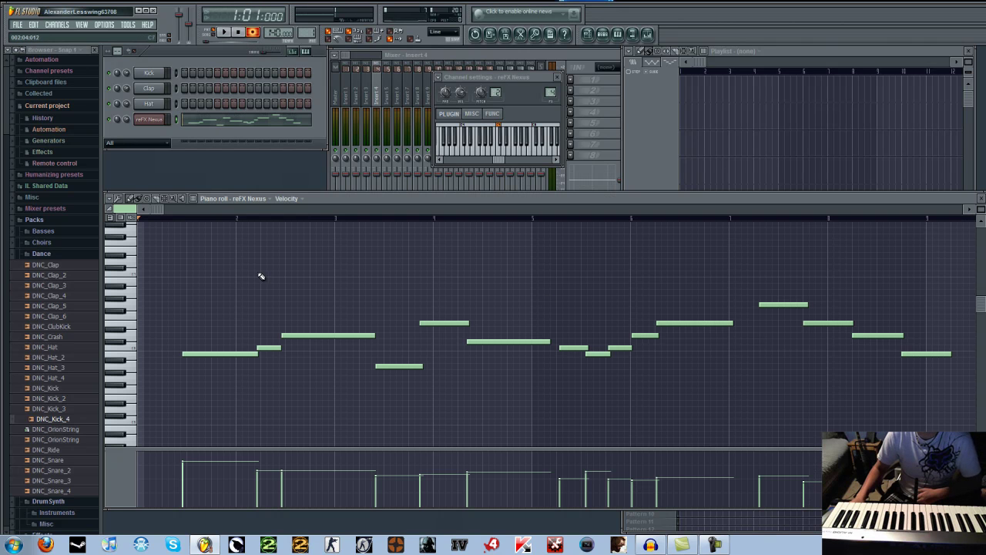
left_click(253, 35)
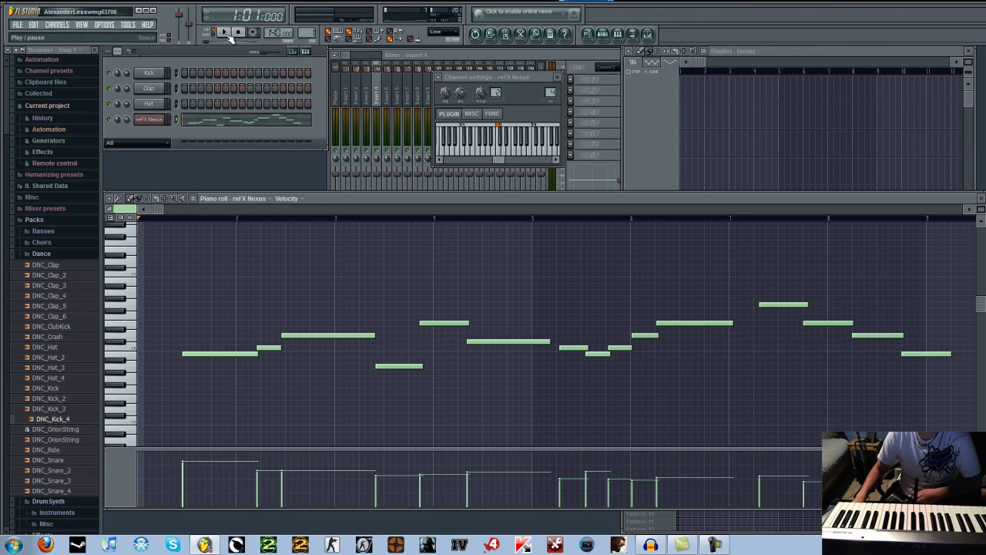
key("space")
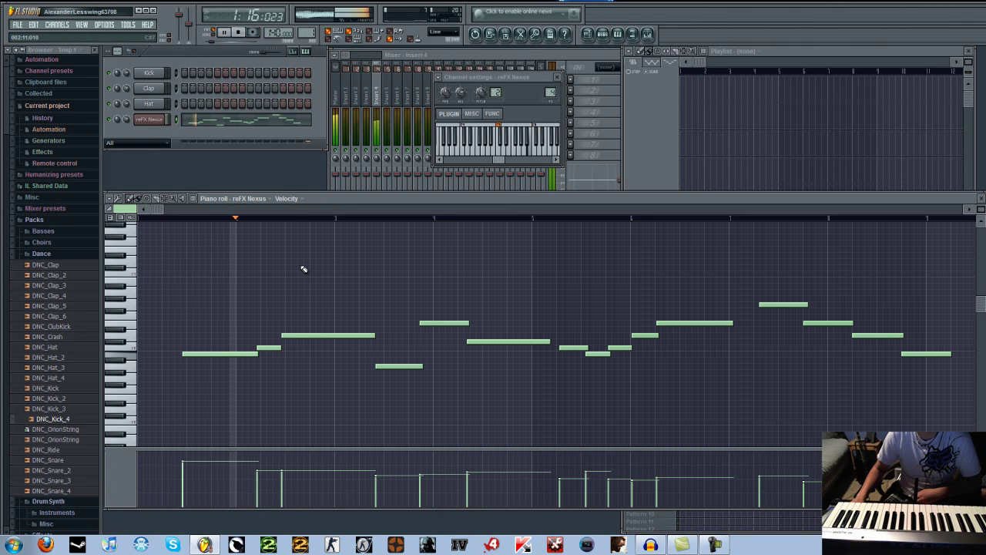
key("space")
Raise the melody's second note by about five semitones and play the start of the pattern.
left_click_drag(271, 347, 270, 316)
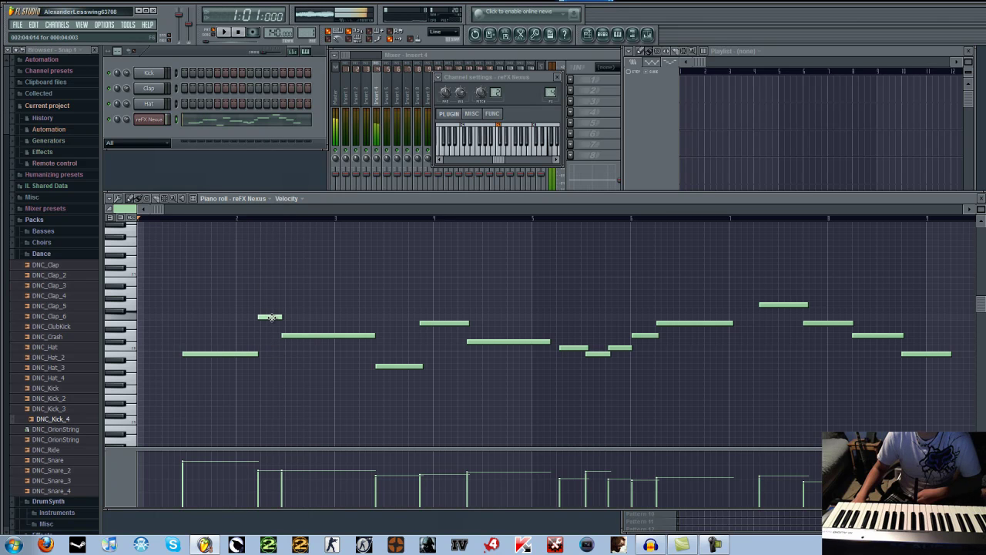
key("space")
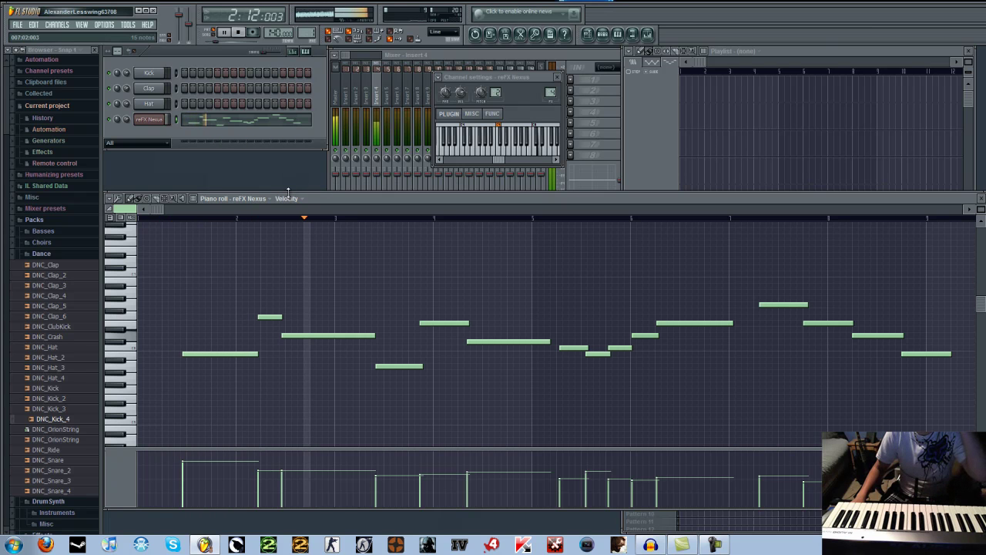
key("space")
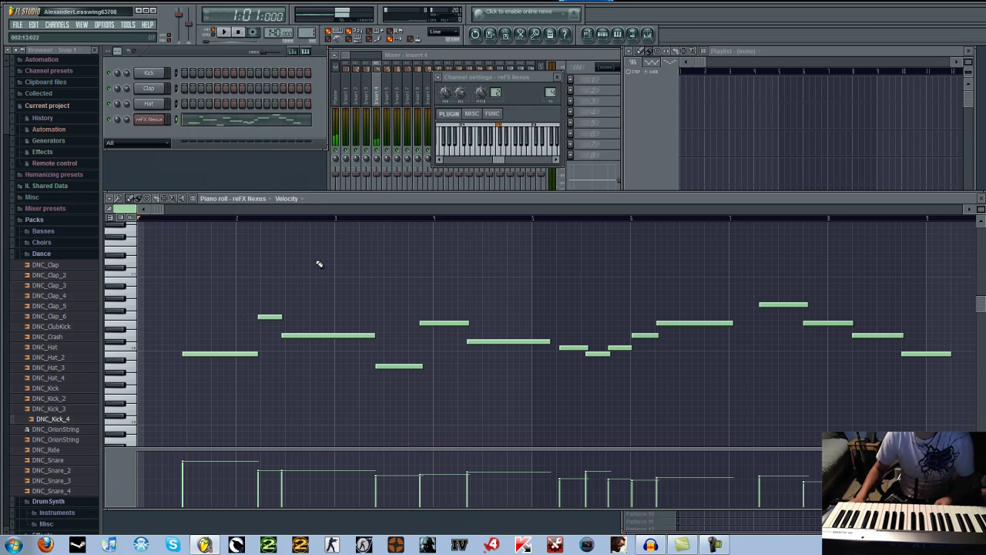
Delete all the recorded Nexus notes and close the piano roll.
right_click(250, 354)
right_click(310, 336)
right_click(269, 317)
right_click(398, 366)
right_click(510, 342)
right_click(574, 348)
right_click(620, 347)
right_click(598, 353)
right_click(444, 322)
right_click(697, 323)
right_click(645, 335)
right_click(786, 305)
right_click(828, 323)
right_click(878, 335)
right_click(928, 354)
left_click(981, 198)
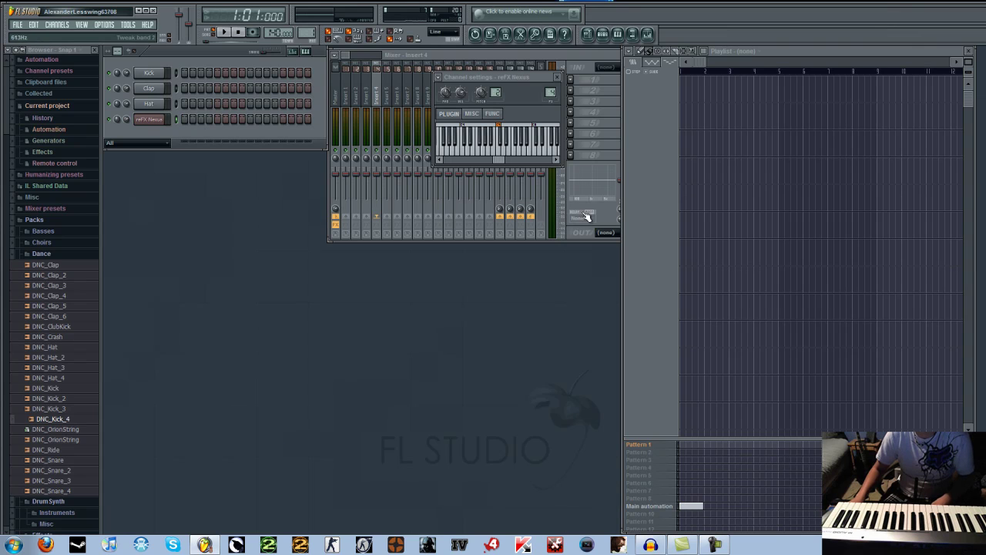
Move the reFX Nexus channel settings window off the mixer to below the channel list.
left_click_drag(510, 85, 273, 158)
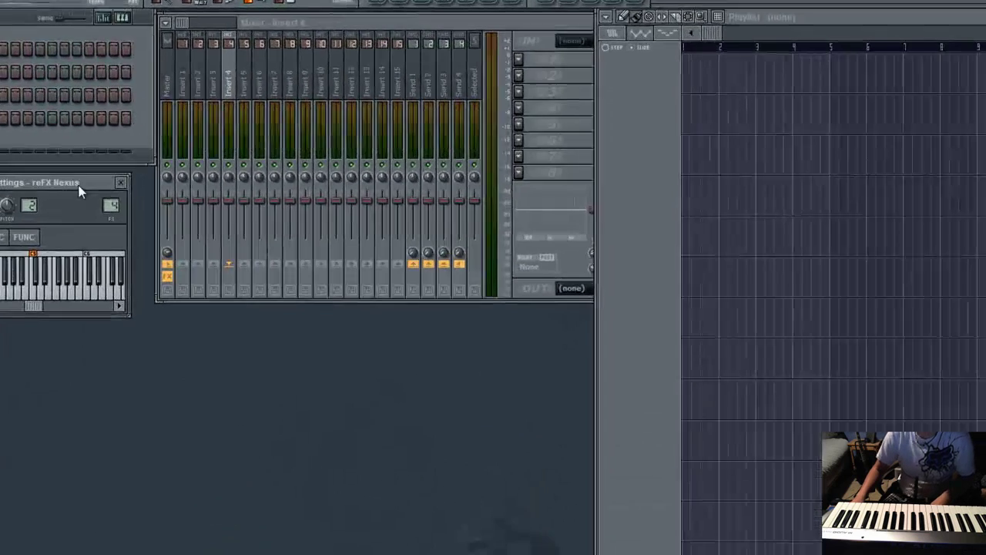
left_click_drag(99, 175, 100, 172)
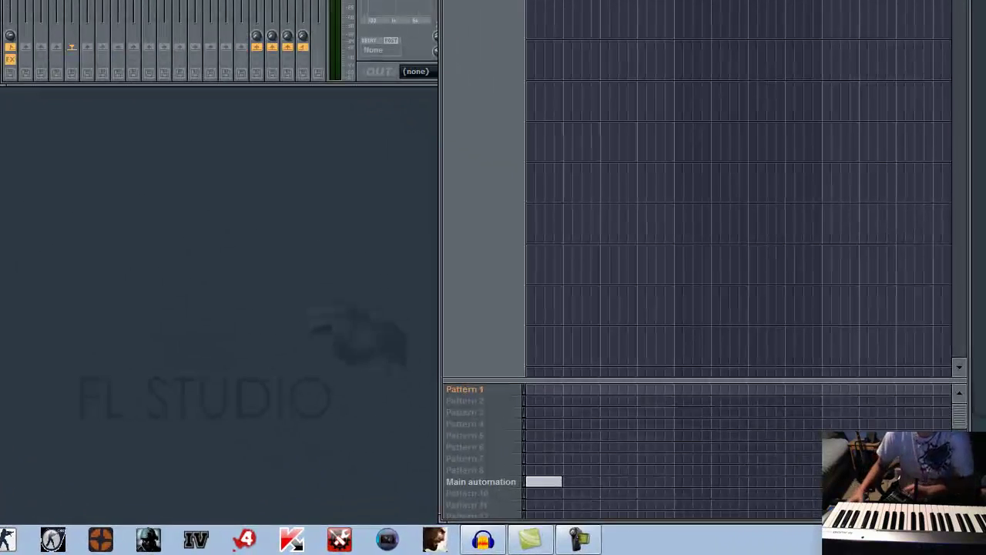
left_click(577, 538)
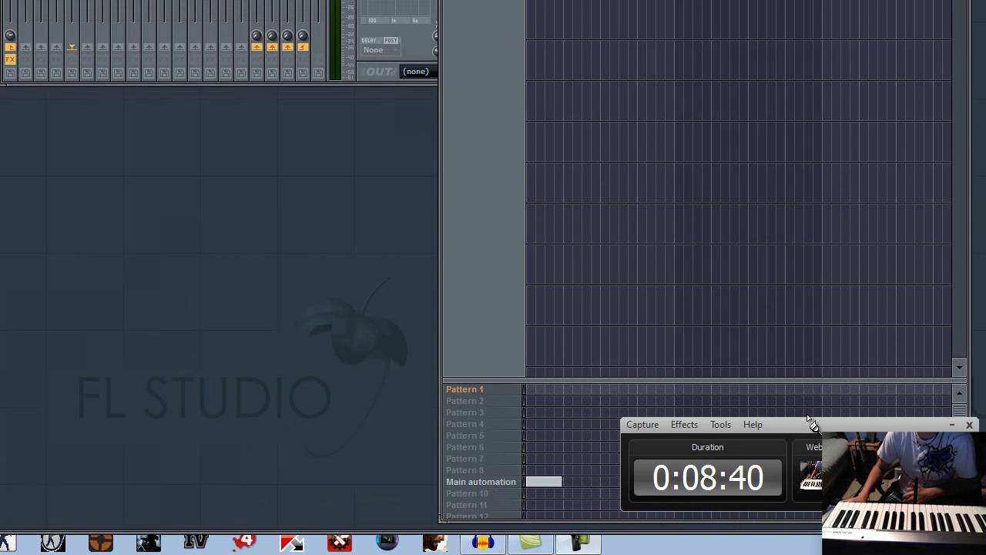